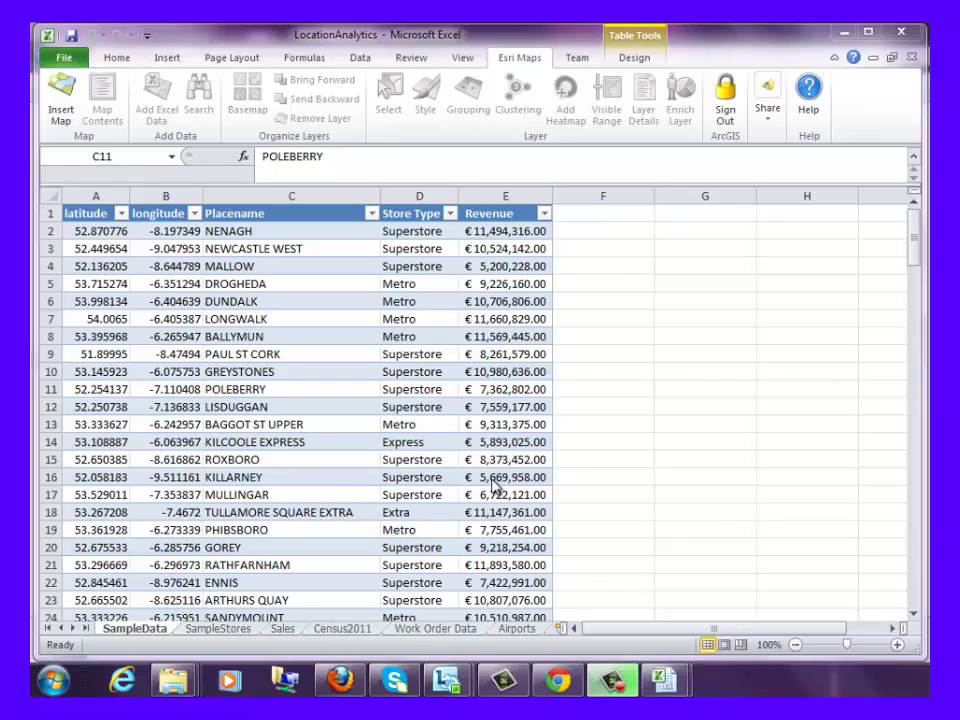
# - Insert Map 1 and start adding Table3, located by its Latitude and Longitude columns
pyautogui.click(63, 103)
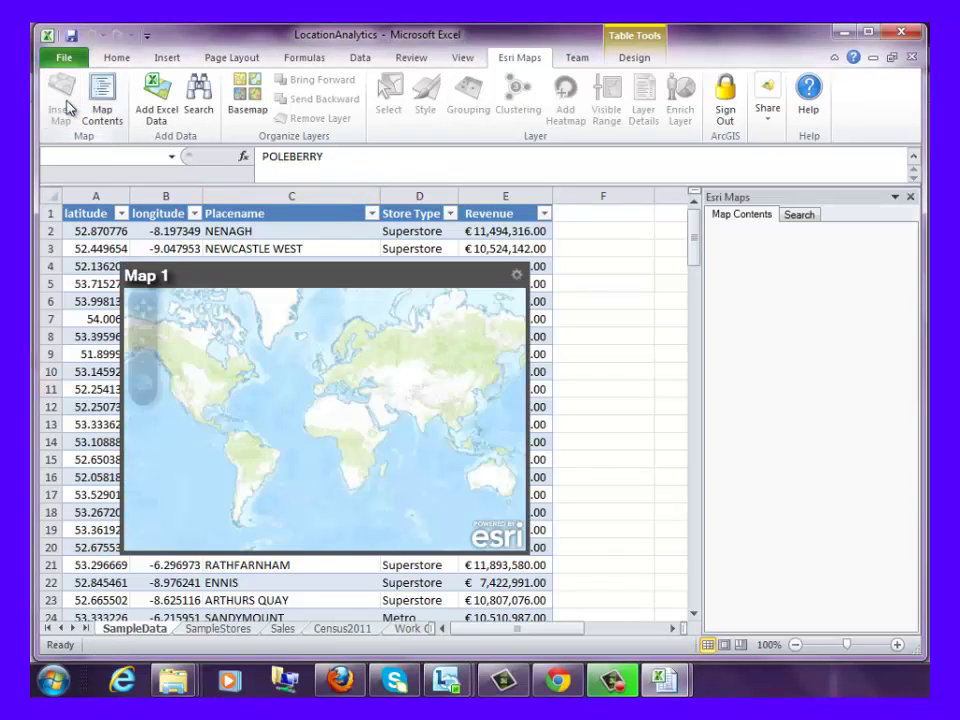
pyautogui.click(155, 110)
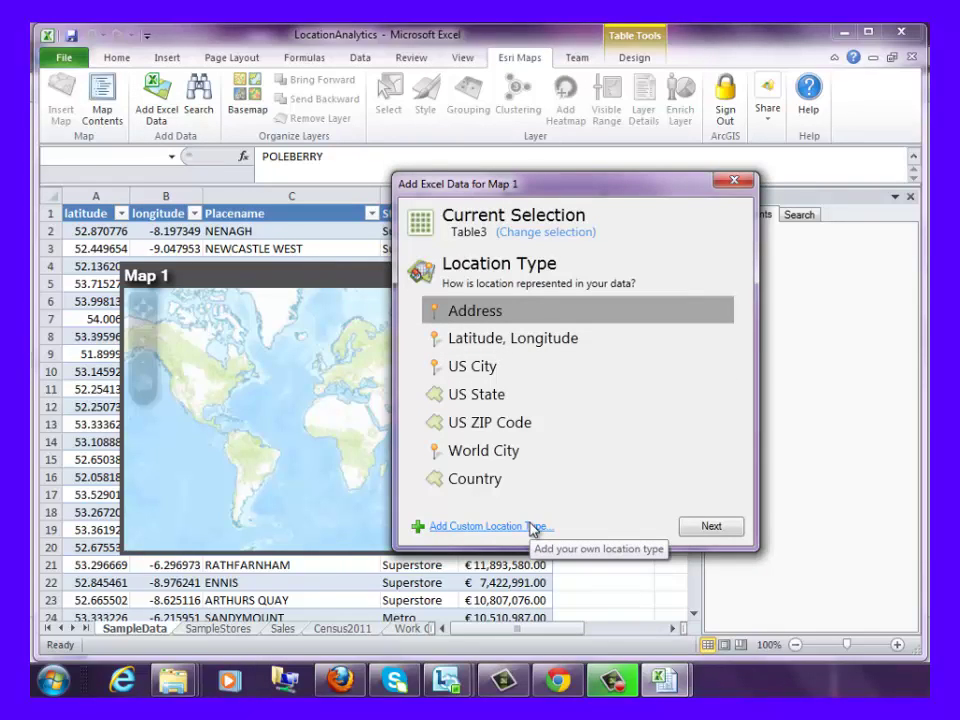
pyautogui.click(532, 340)
pyautogui.click(700, 525)
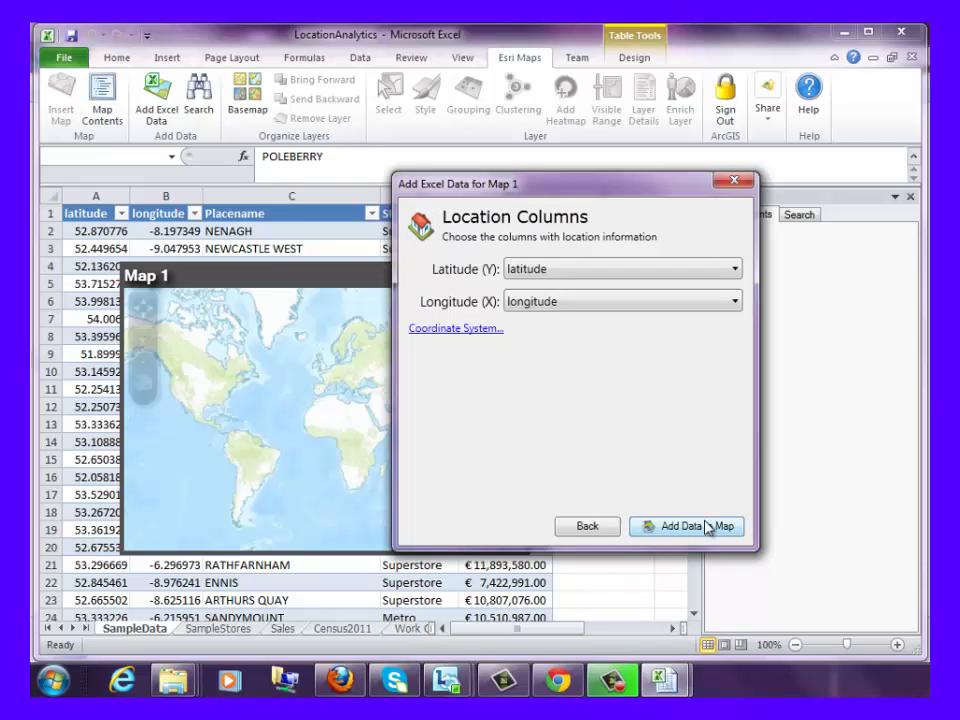
# - Plot the store rows as the Irish Store Revenue layer on the Irish Stores map
pyautogui.click(706, 526)
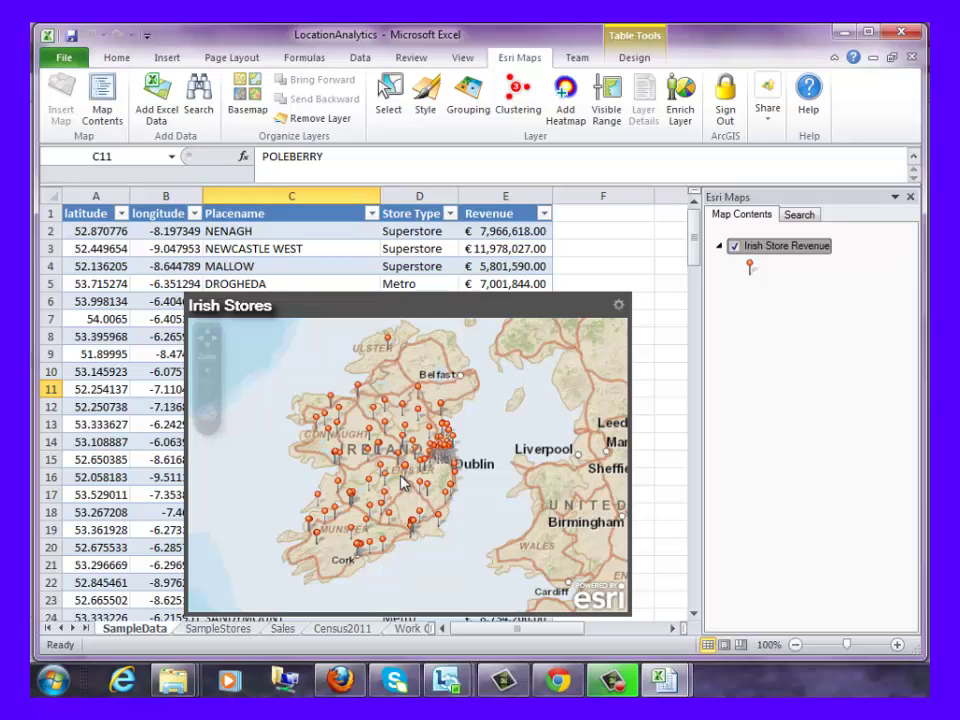
pyautogui.click(450, 213)
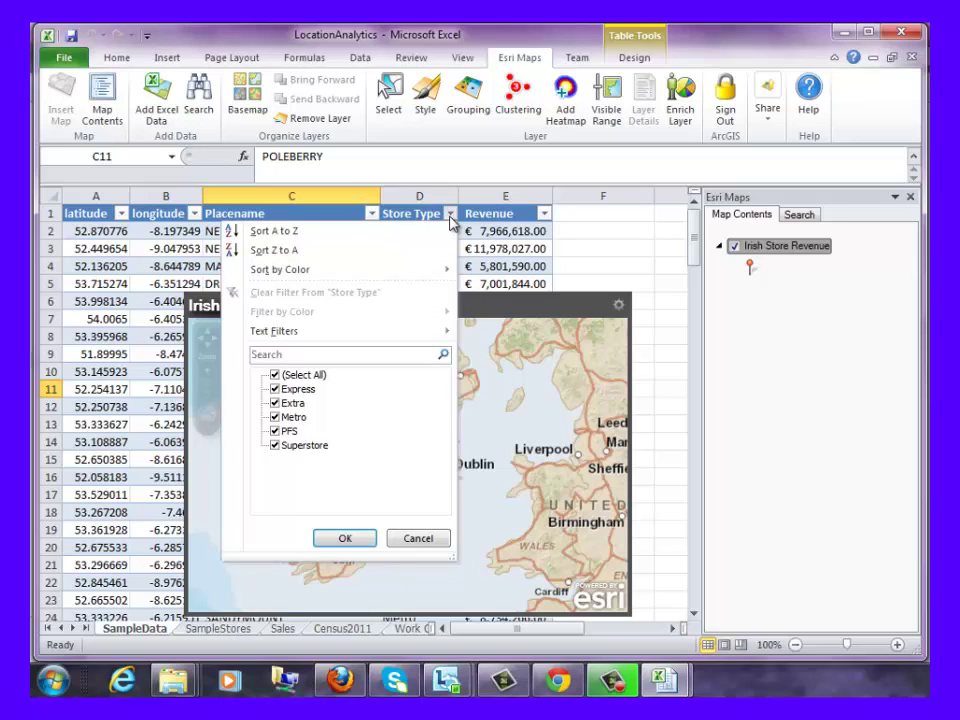
# - Filter Store Type to Metro only, excluding Express, Extra, PFS and Superstore, then view a Metro pin
pyautogui.click(276, 390)
pyautogui.click(275, 403)
pyautogui.click(275, 431)
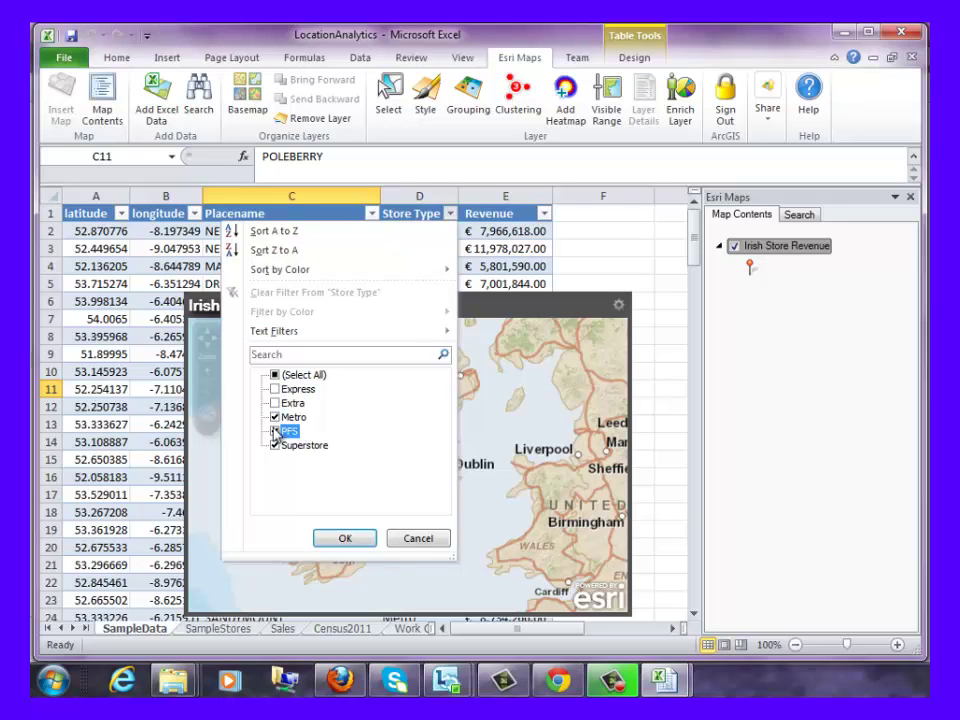
pyautogui.click(275, 446)
pyautogui.click(344, 538)
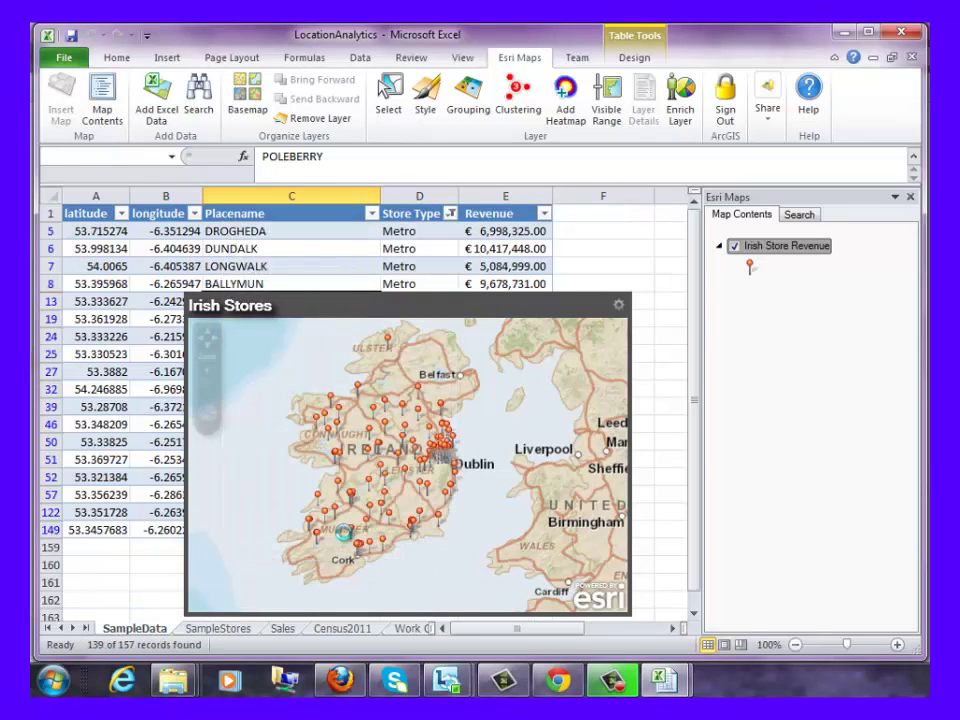
pyautogui.click(445, 424)
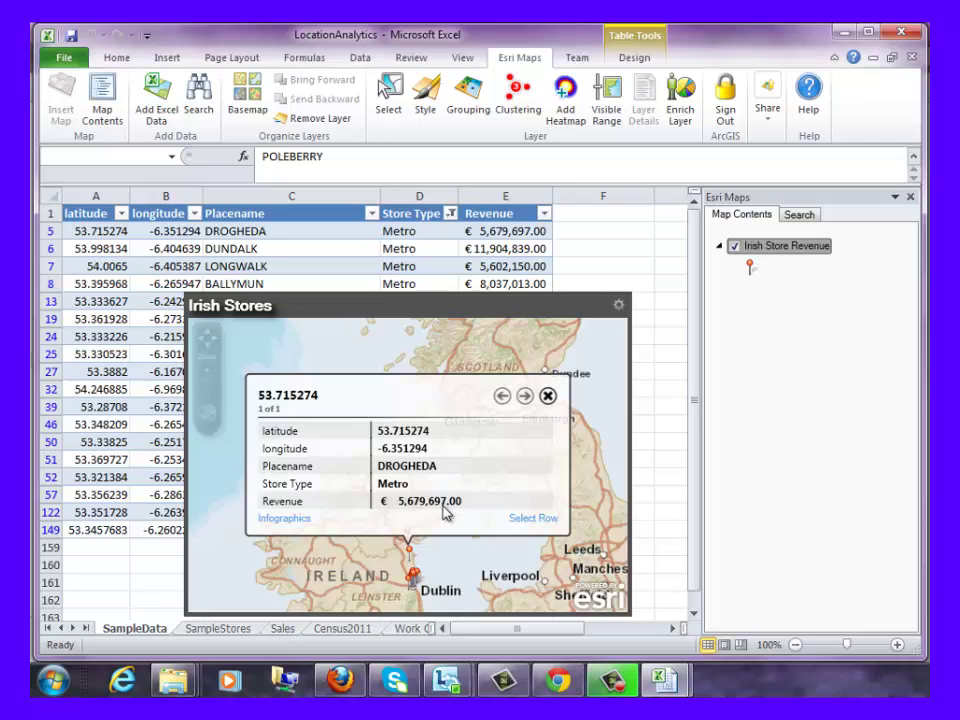
# - Select the DROGHEDA store's table row from its map pin popup
pyautogui.click(521, 519)
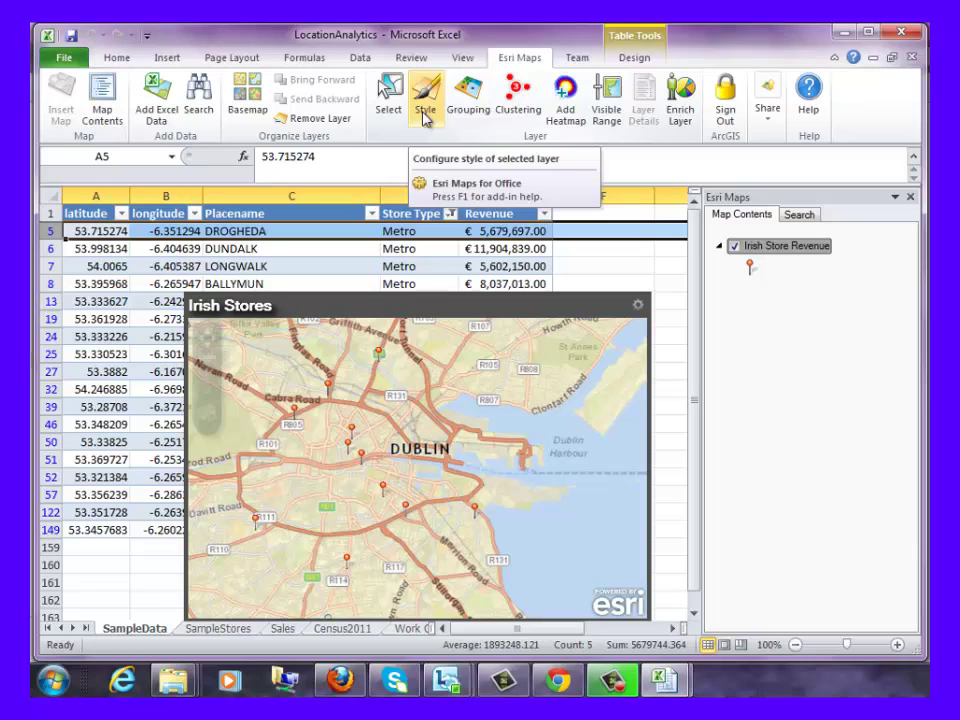
# - Group the store pins by Revenue into 5 equal-interval number ranges, sized €5,734,173 to €11,955,553
pyautogui.click(424, 117)
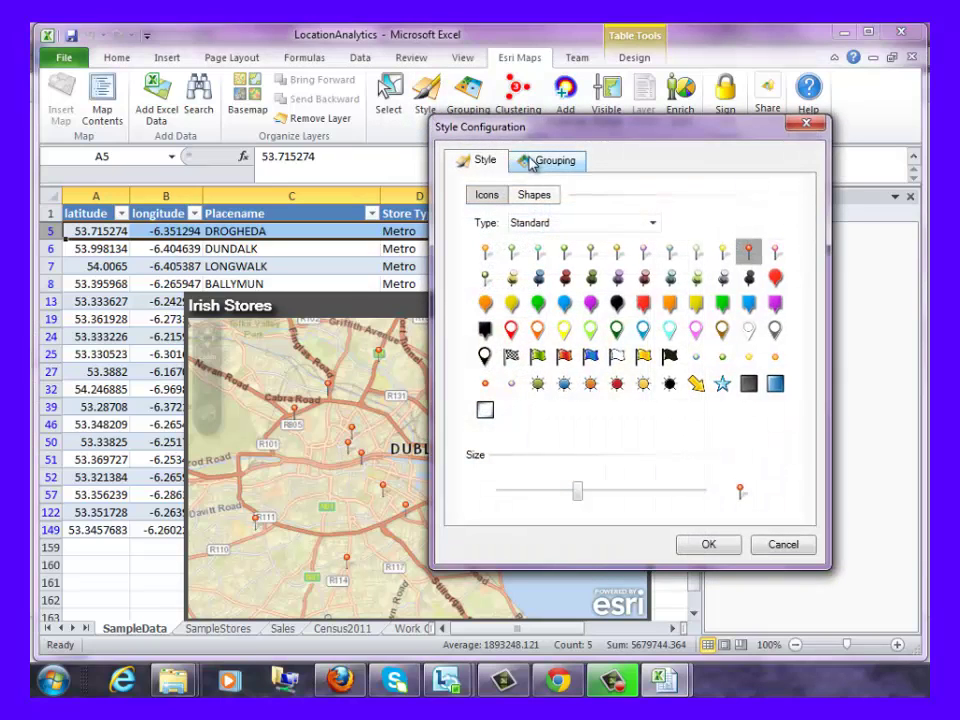
pyautogui.click(533, 162)
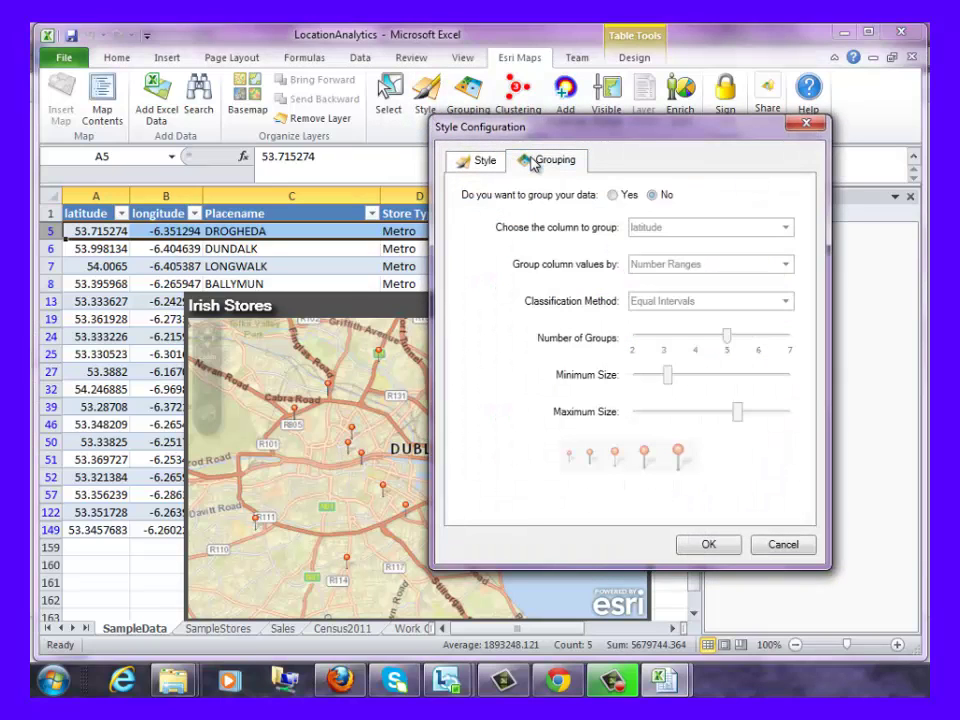
pyautogui.click(613, 195)
pyautogui.click(668, 228)
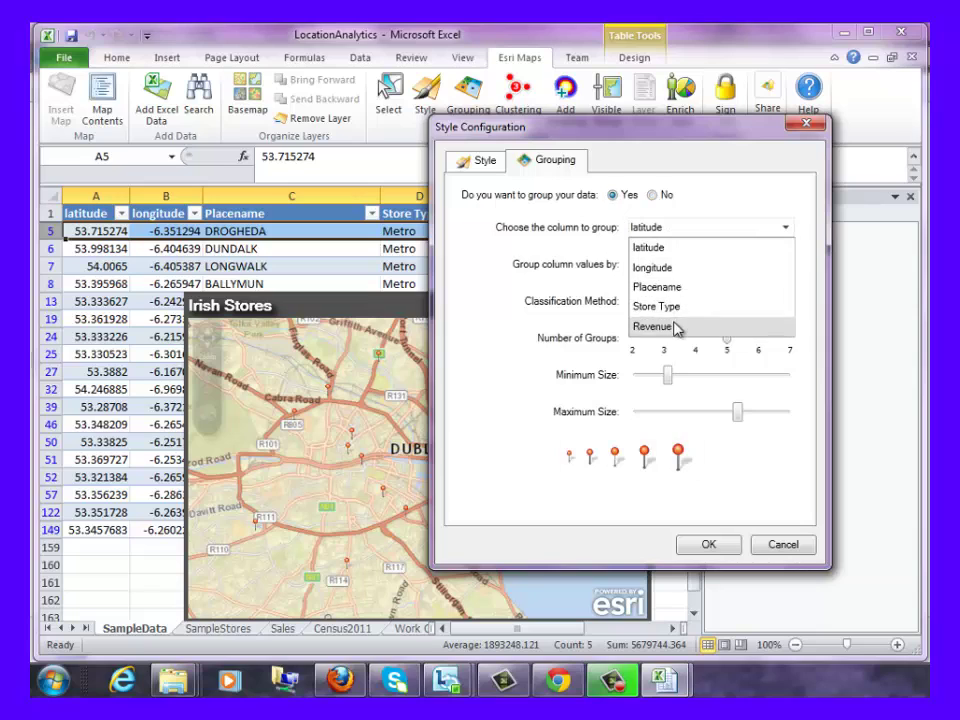
pyautogui.click(676, 327)
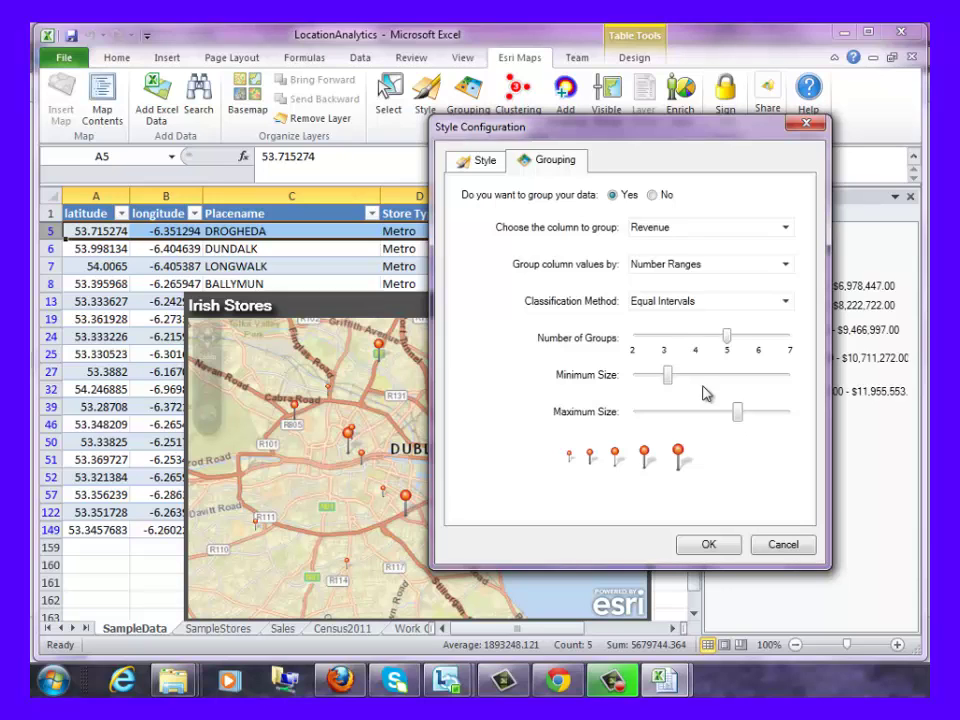
pyautogui.click(709, 543)
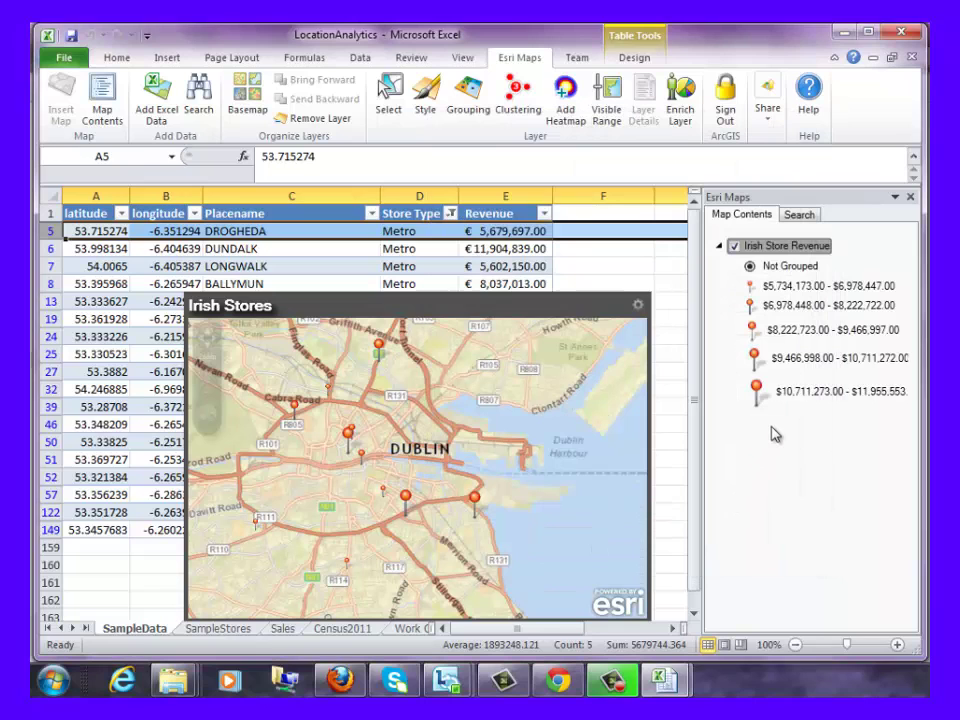
# - View the SANDYMOUNT store pin's details, then step to the next store's details
pyautogui.click(476, 502)
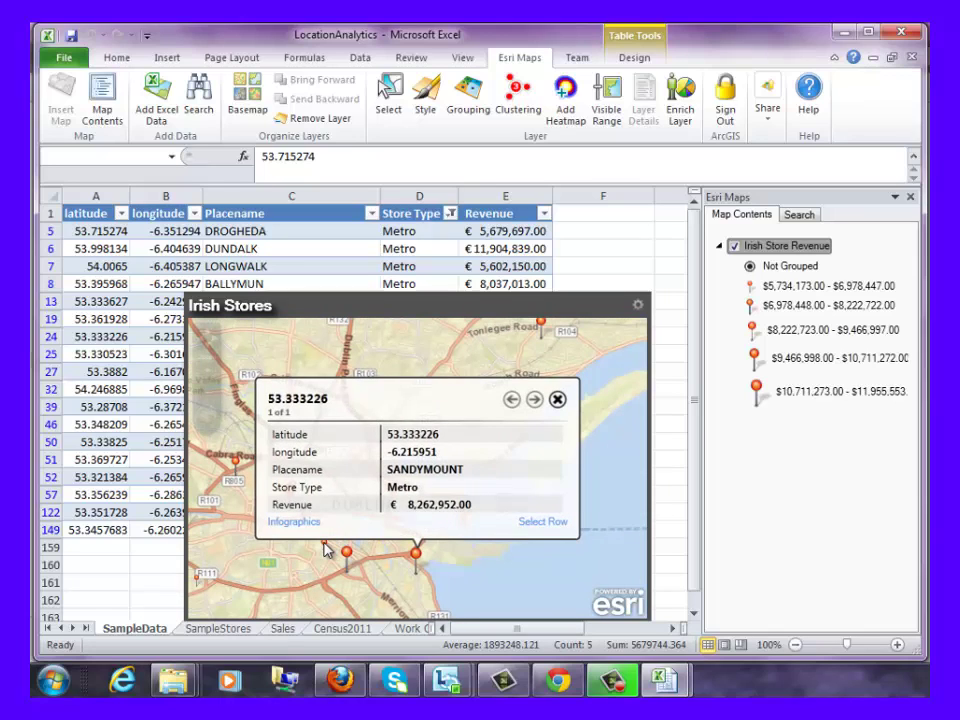
pyautogui.click(325, 548)
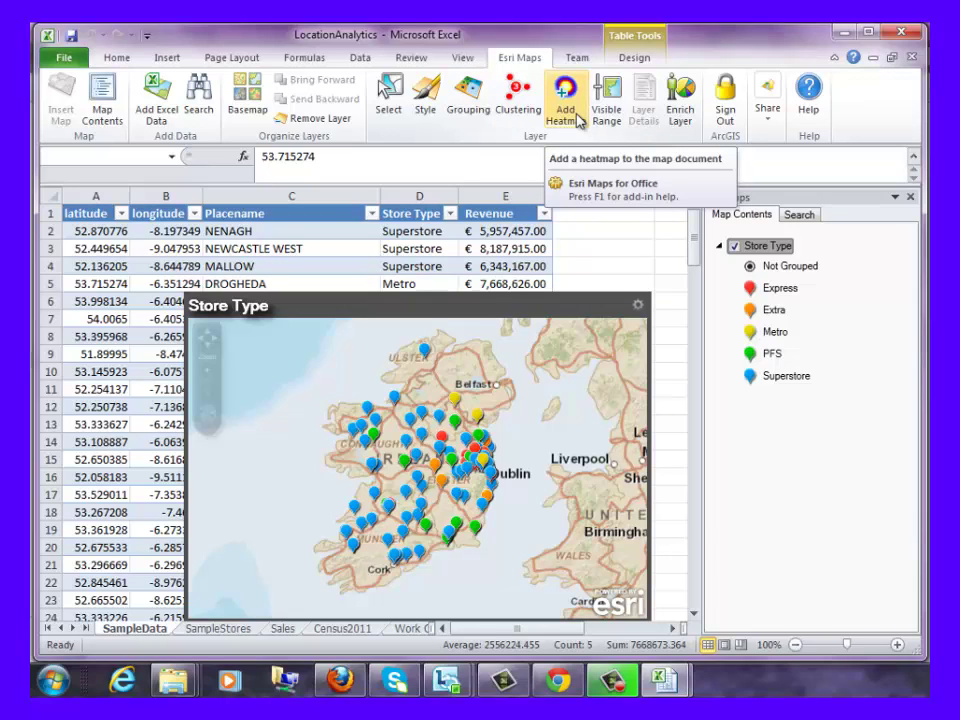
# - Cluster the store pins and inspect the two-store Connaught cluster
pyautogui.click(520, 103)
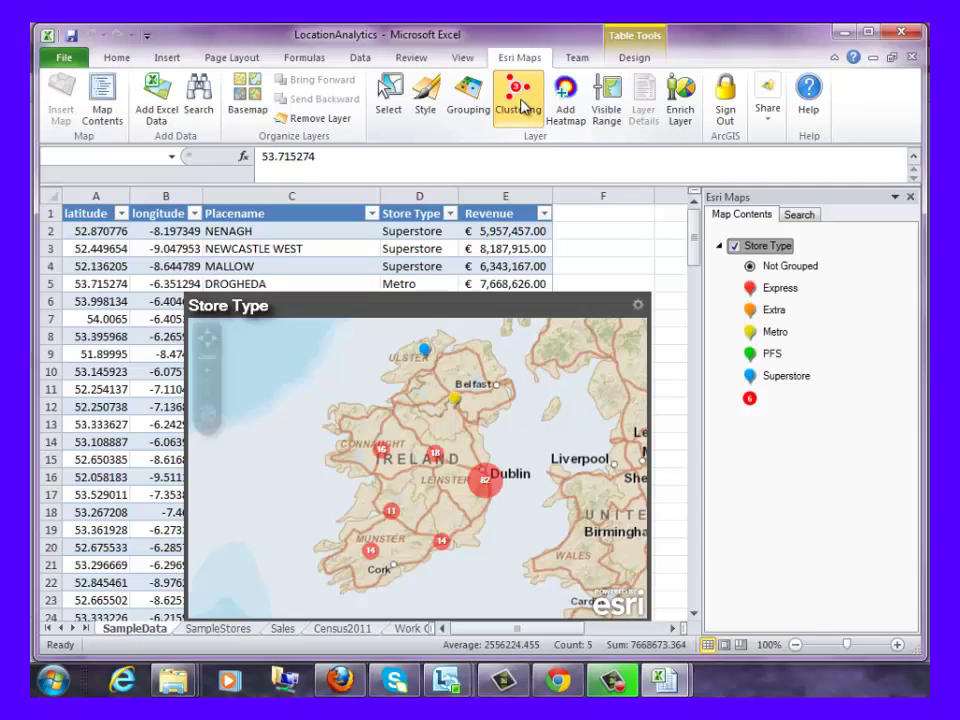
pyautogui.click(385, 455)
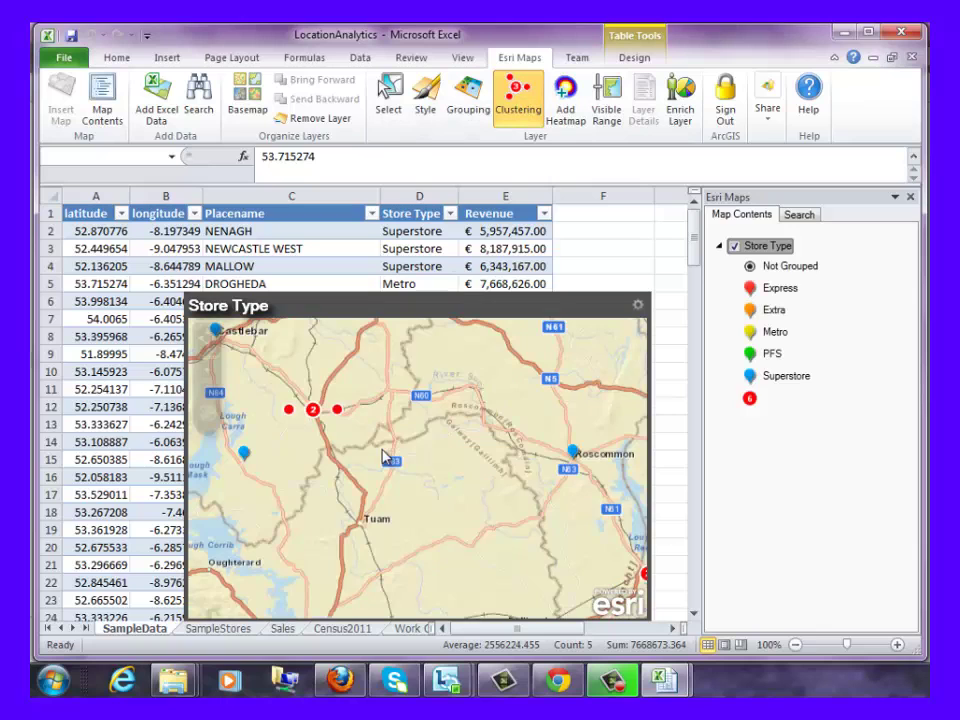
pyautogui.click(314, 412)
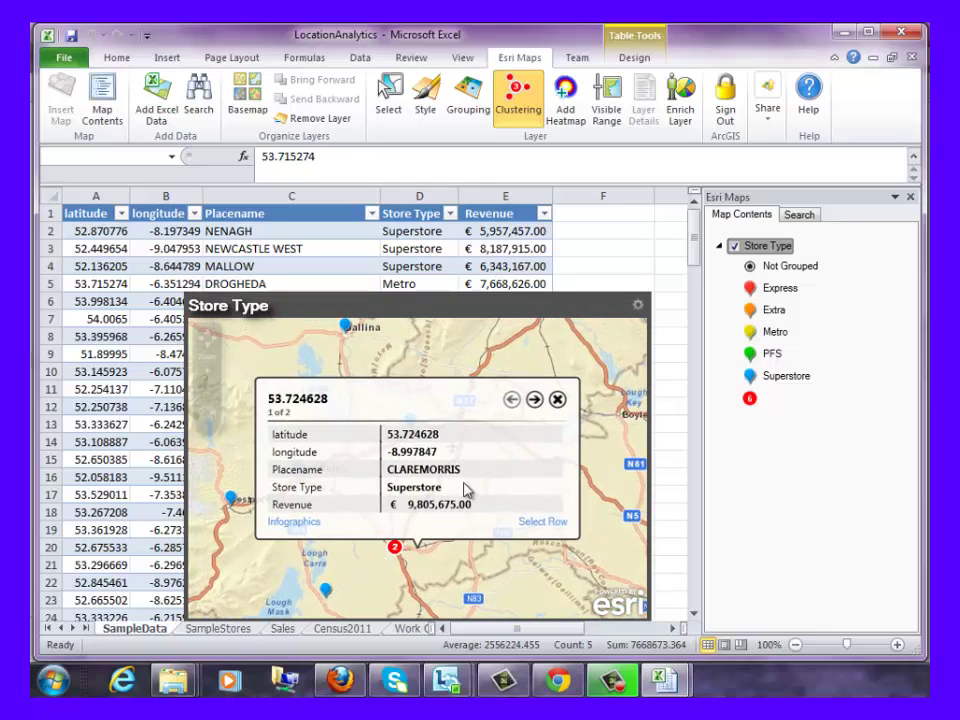
pyautogui.click(558, 401)
pyautogui.scroll(-4, 552, 407)
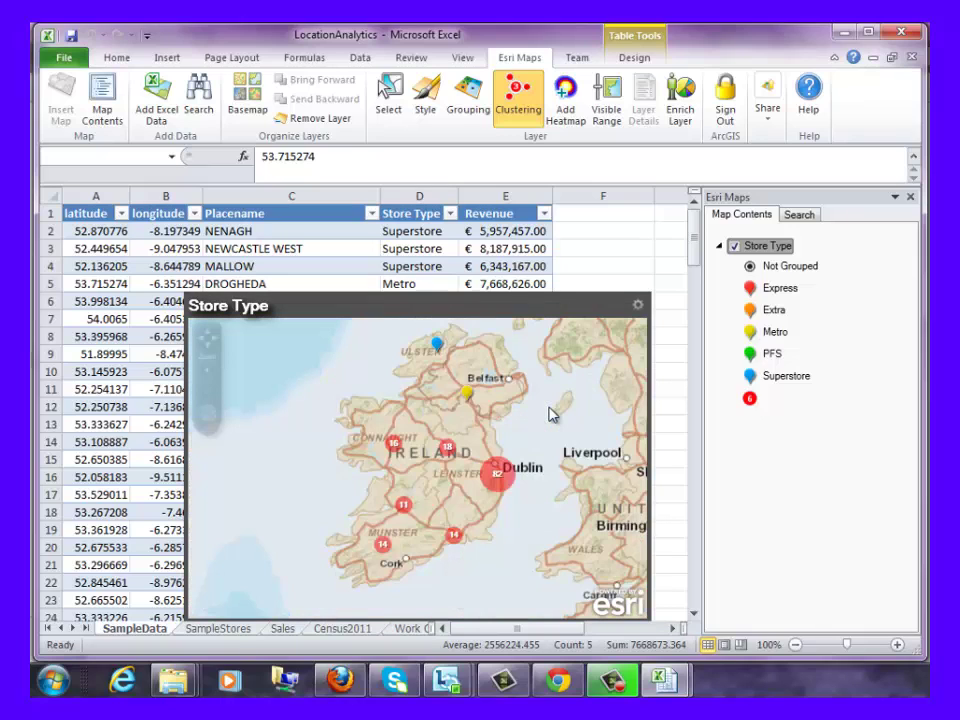
# - Turn clustering off to restore individual pins, and add a store heat map
pyautogui.click(522, 113)
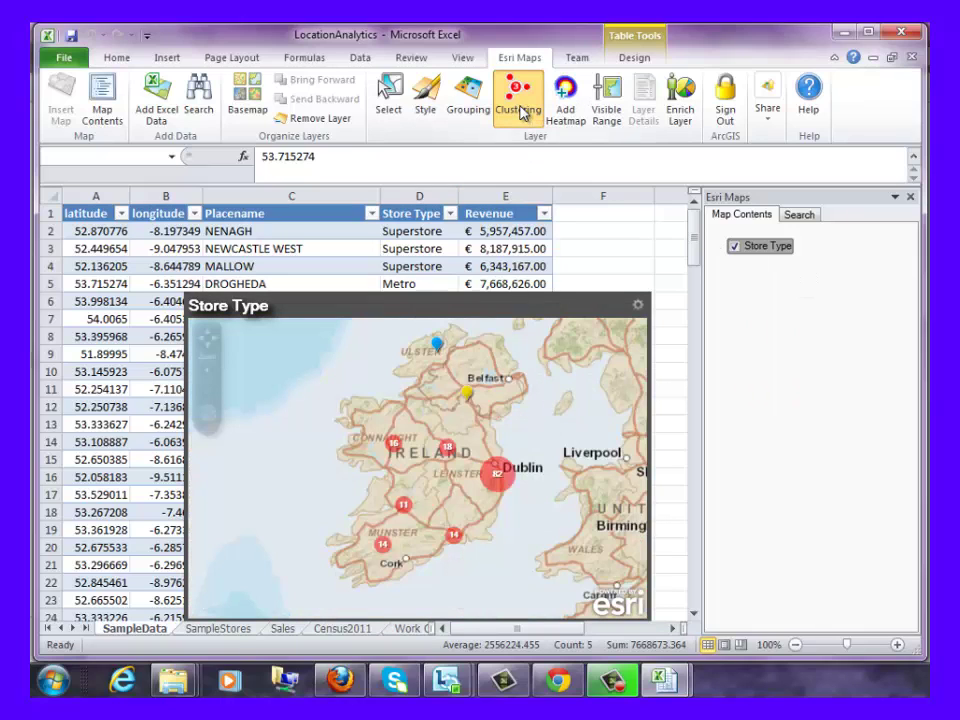
pyautogui.click(522, 113)
pyautogui.click(562, 112)
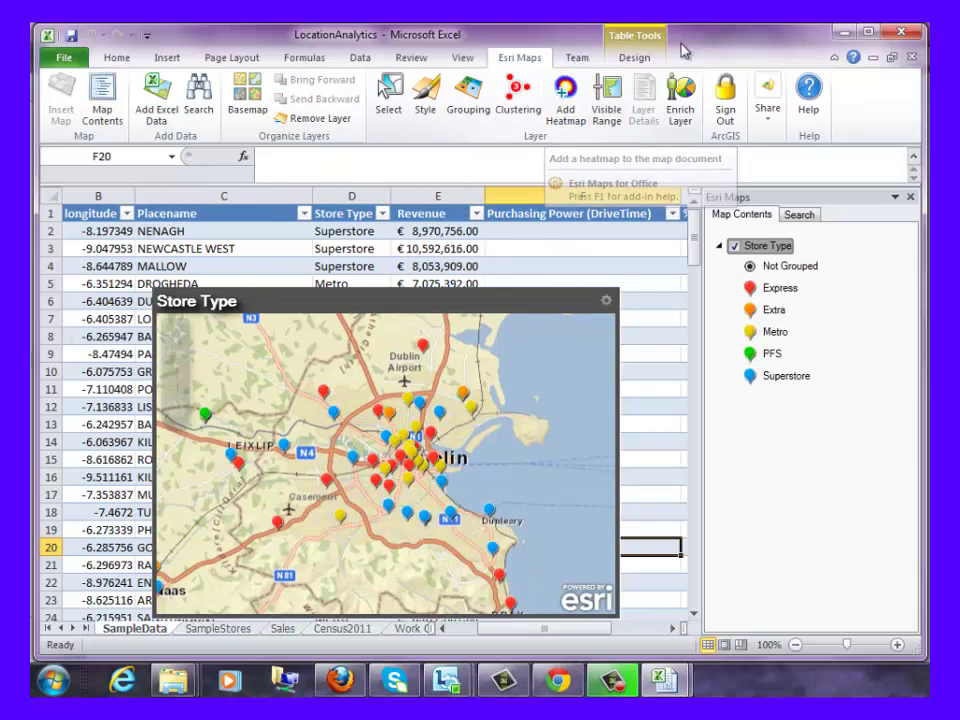
# - Enrich with Ireland Spending, sending the first food variable into the existing Purchasing Power (DriveTime) column
pyautogui.click(681, 100)
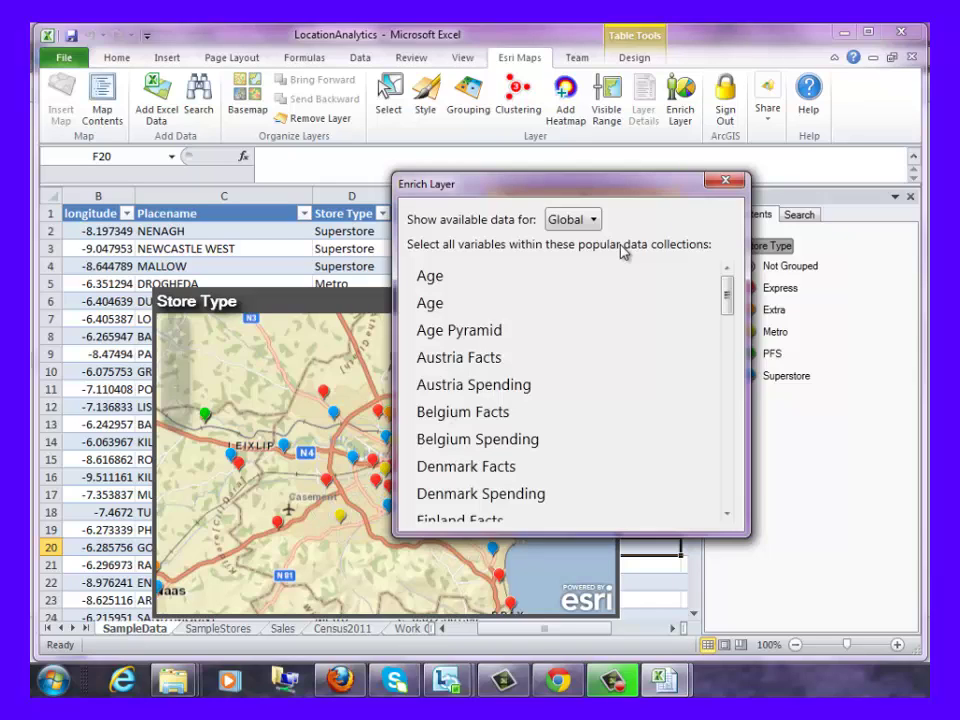
pyautogui.moveTo(728, 290); pyautogui.dragTo(727, 363)
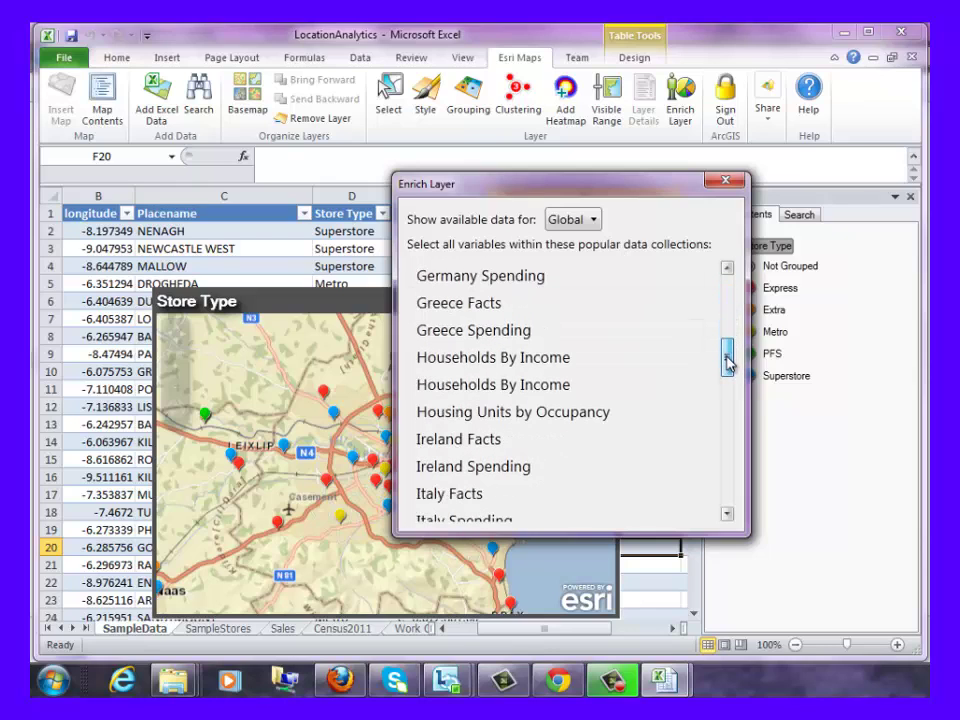
pyautogui.click(512, 467)
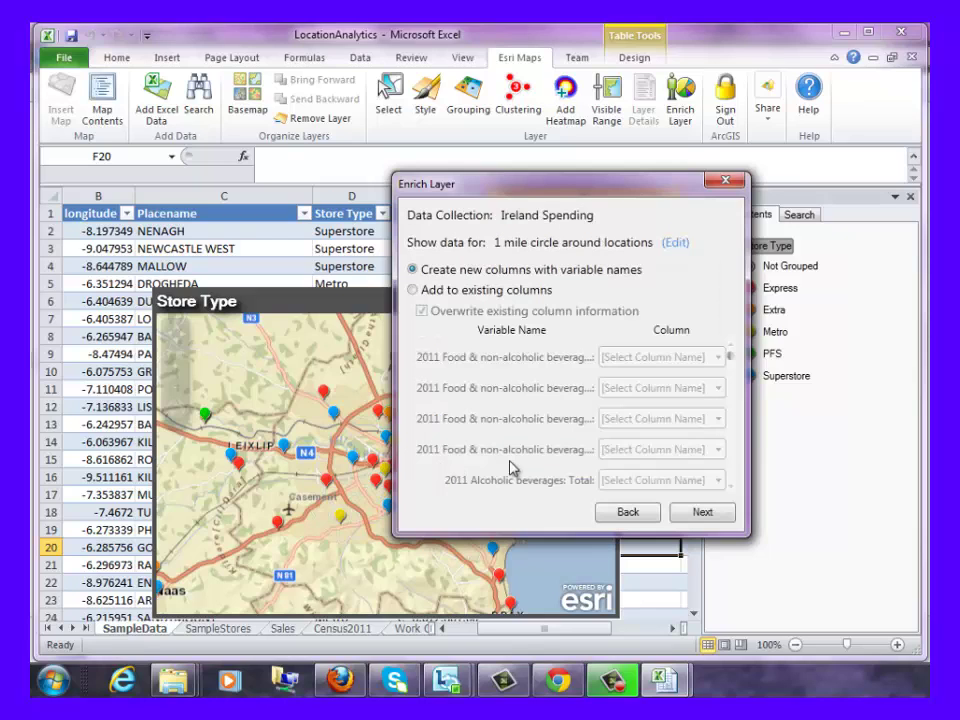
pyautogui.click(413, 290)
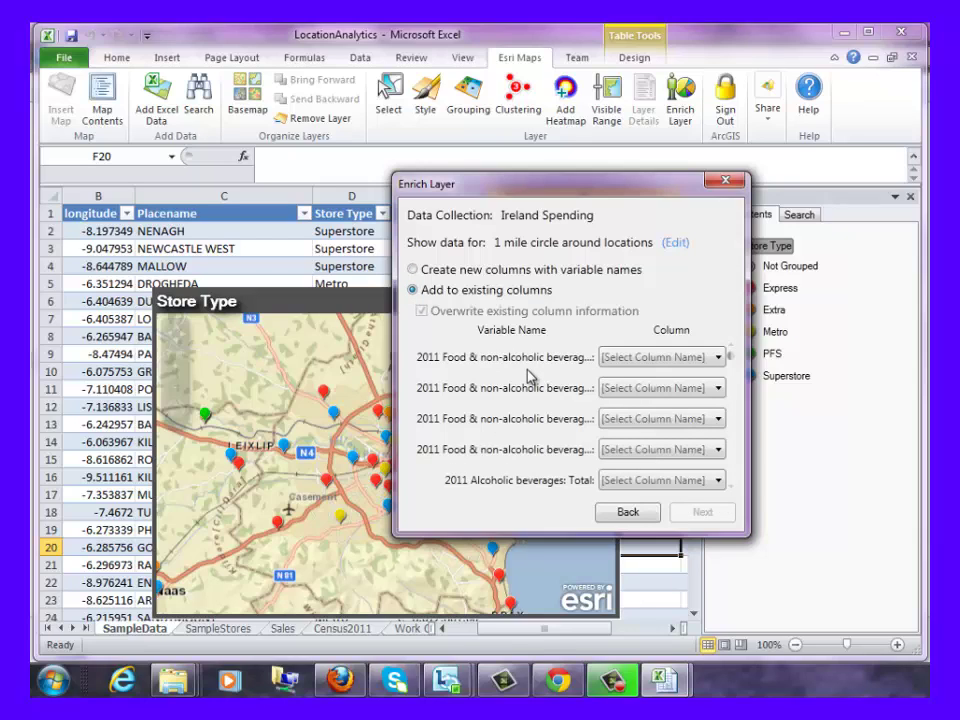
pyautogui.click(719, 358)
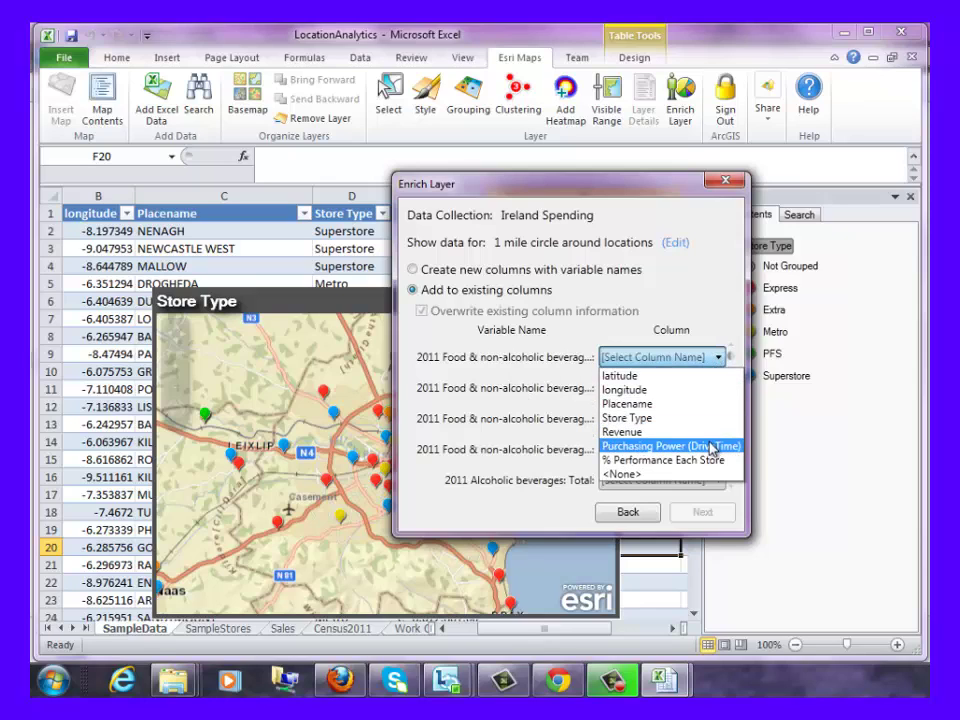
pyautogui.click(713, 449)
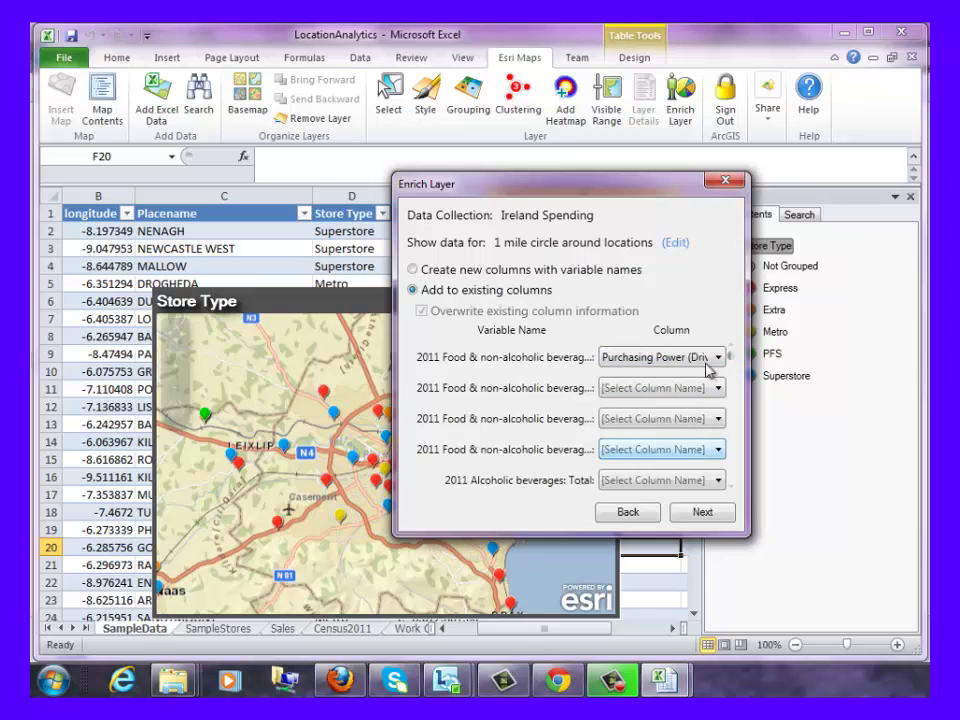
# - Measure a 10-minute drive time around each store and run the enrichment
pyautogui.click(676, 242)
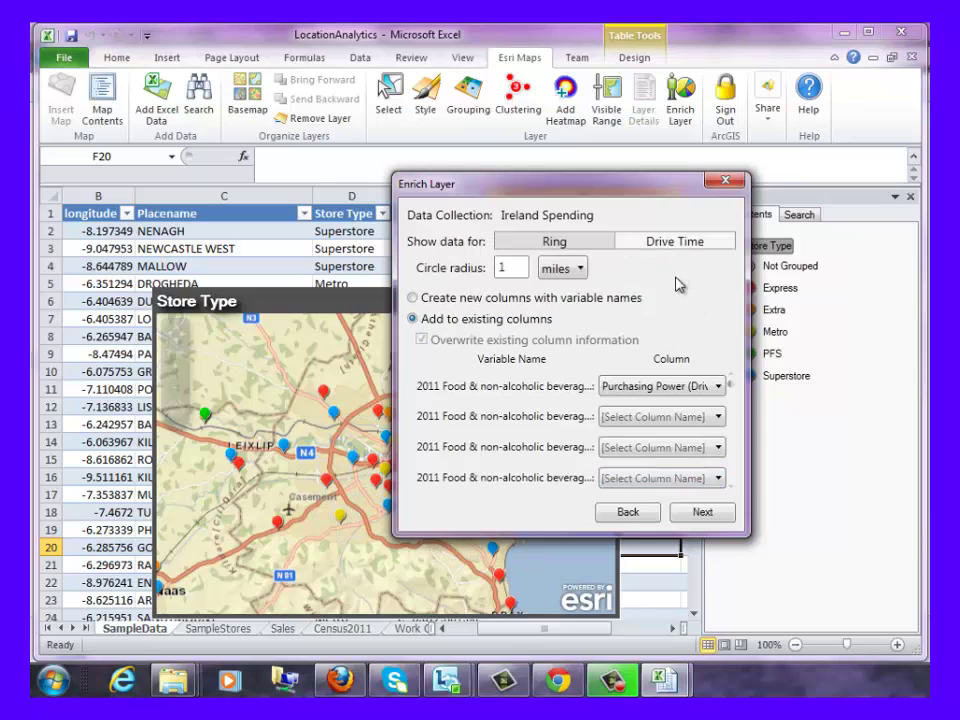
pyautogui.click(671, 242)
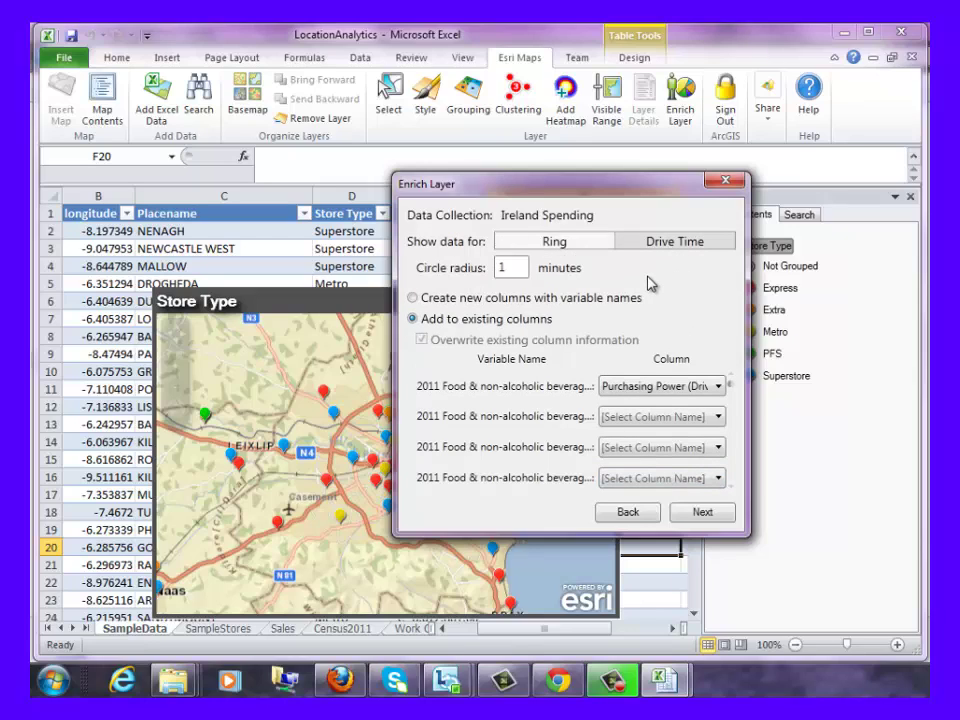
pyautogui.click(519, 271)
pyautogui.write('0')
pyautogui.click(701, 513)
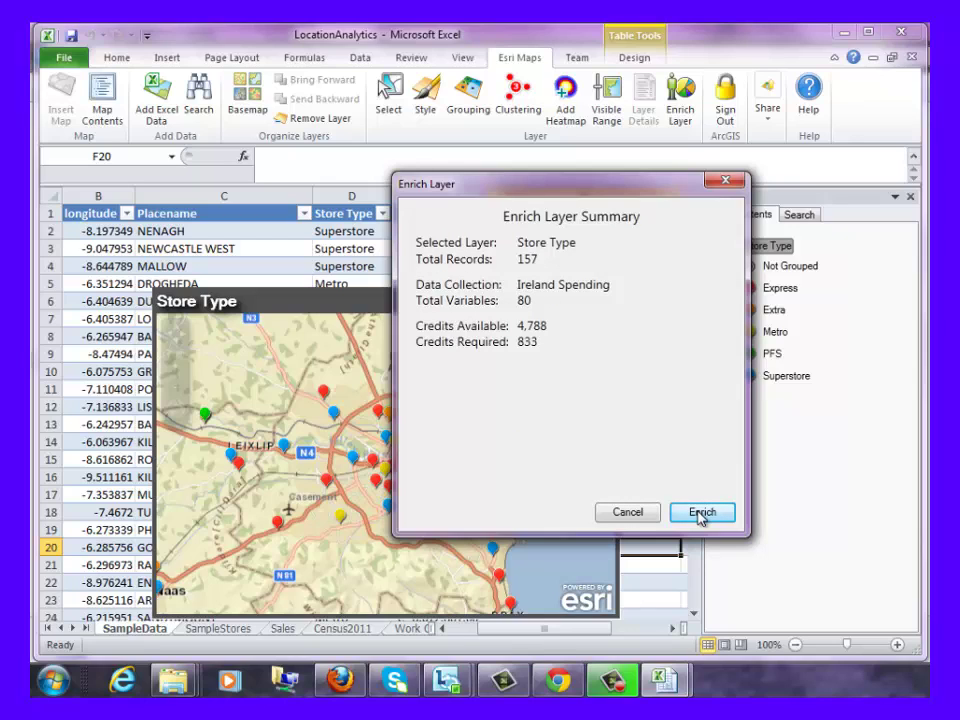
pyautogui.click(701, 513)
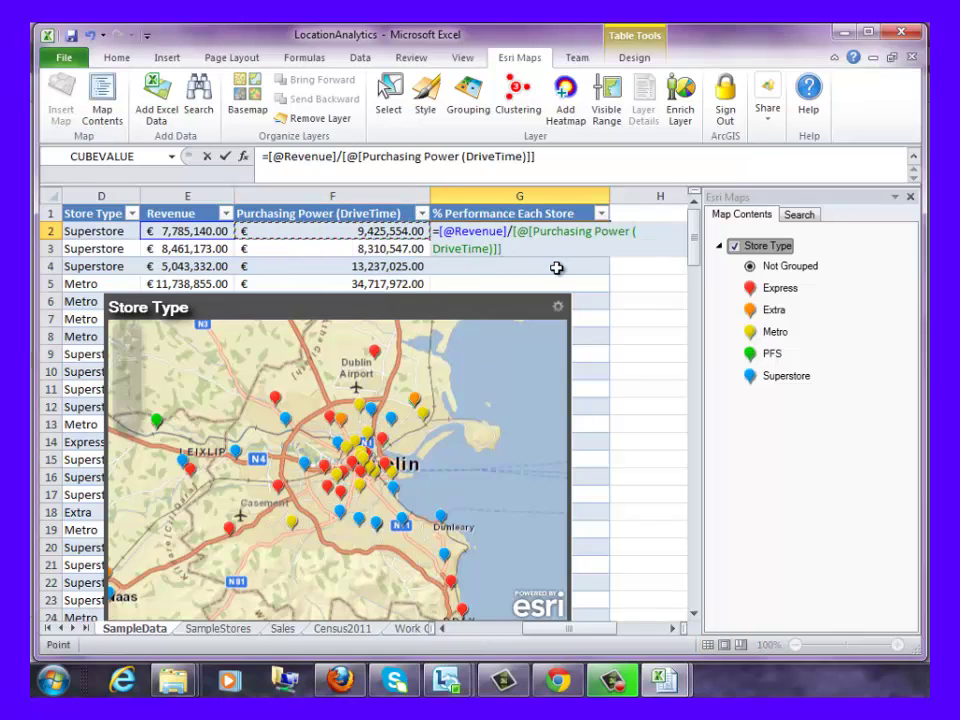
# - Commit the Revenue/Purchasing Power formula in column G and format it as two-decimal percentages
pyautogui.press('Return')
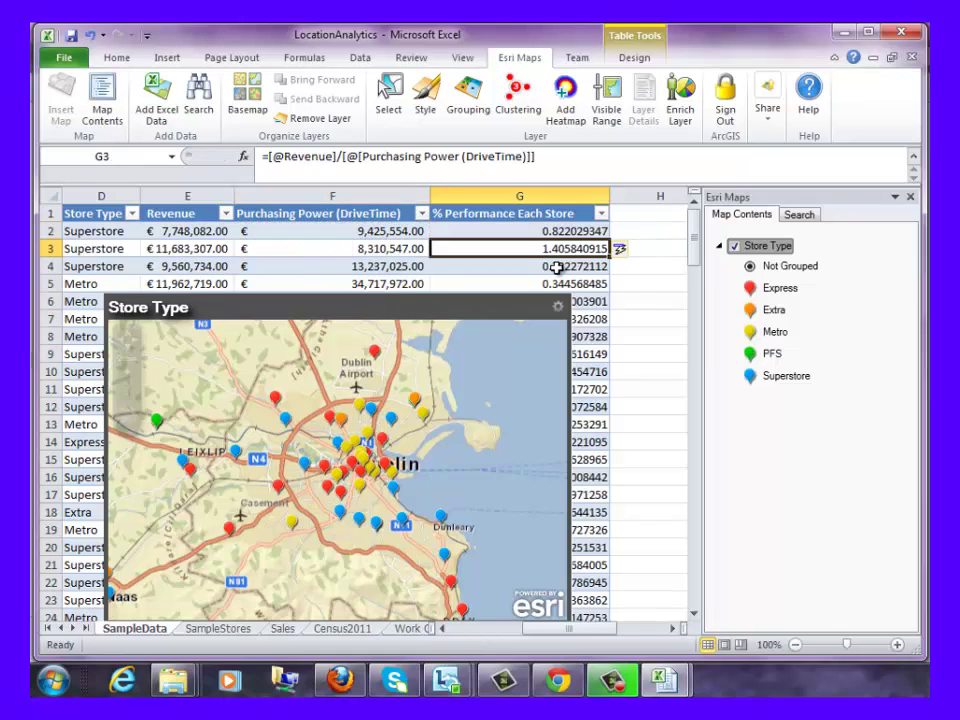
pyautogui.click(553, 215)
pyautogui.rightClick(553, 215)
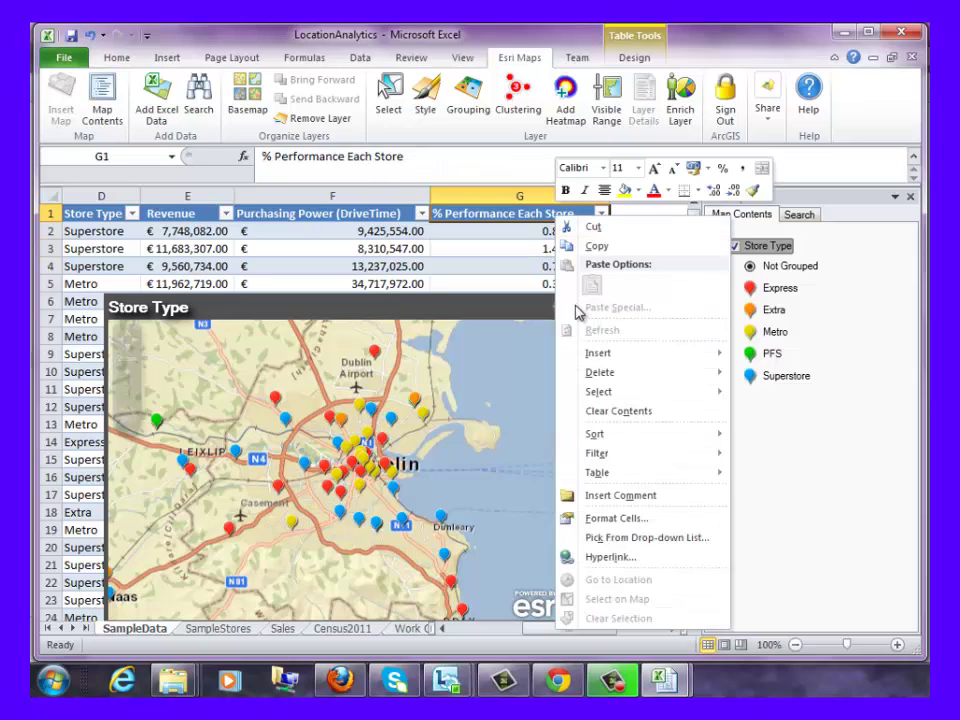
pyautogui.click(620, 518)
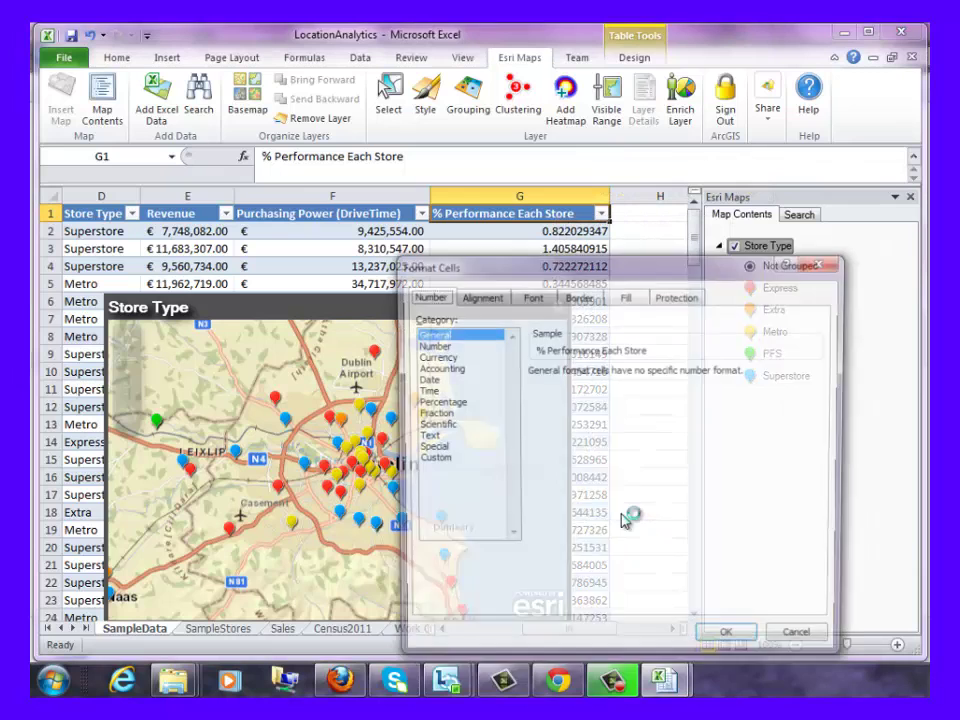
pyautogui.click(455, 402)
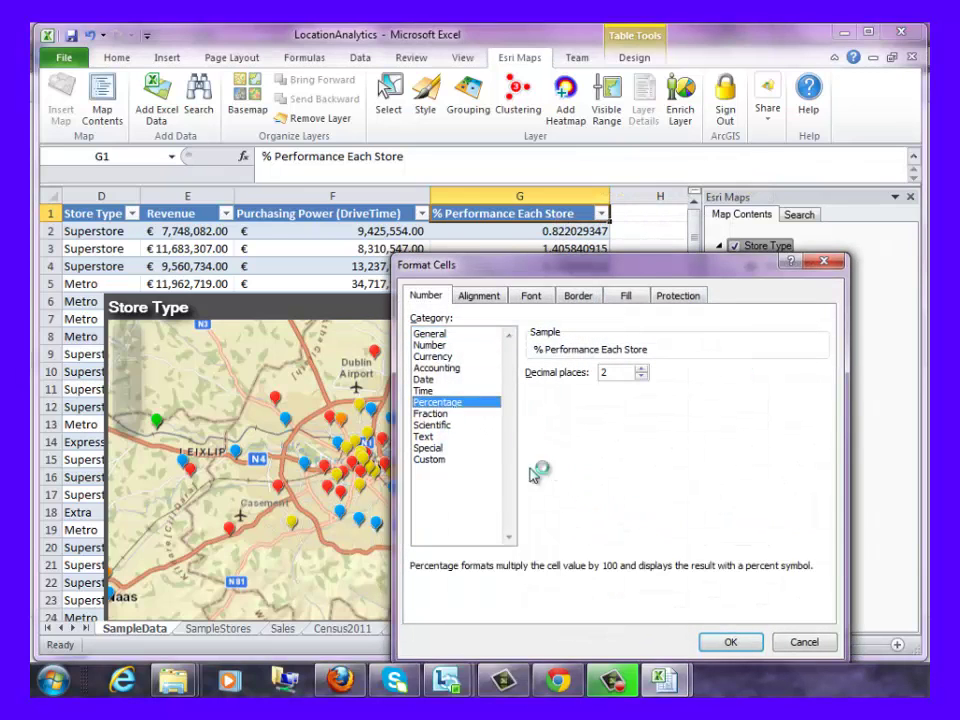
pyautogui.click(731, 643)
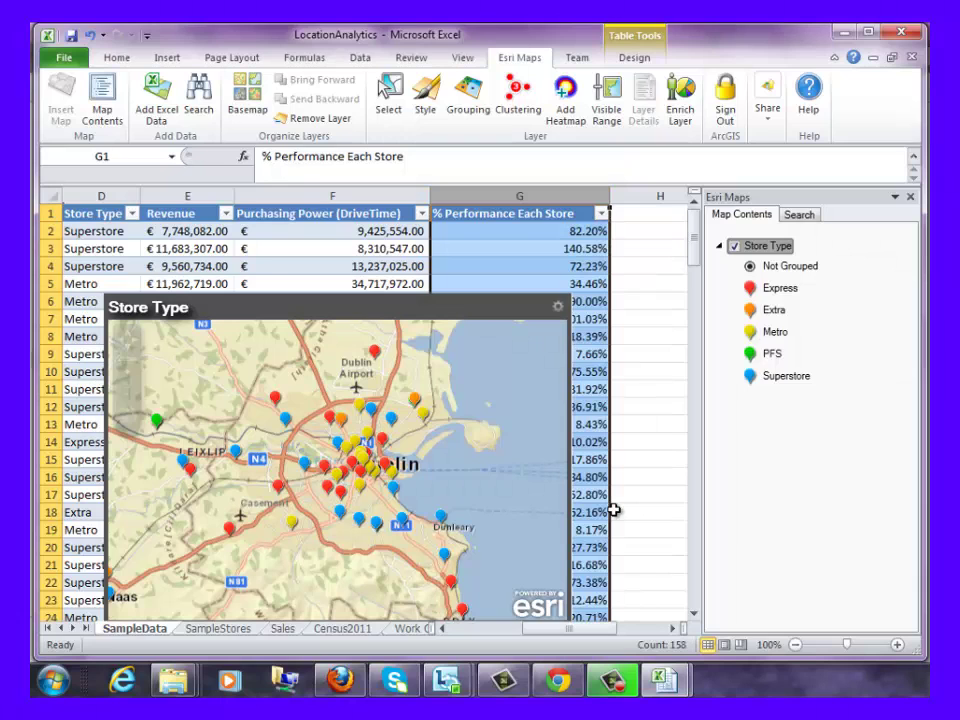
# - Select the Dundrum TC store's table row from its map pin, then scroll the sheet back left
pyautogui.click(376, 527)
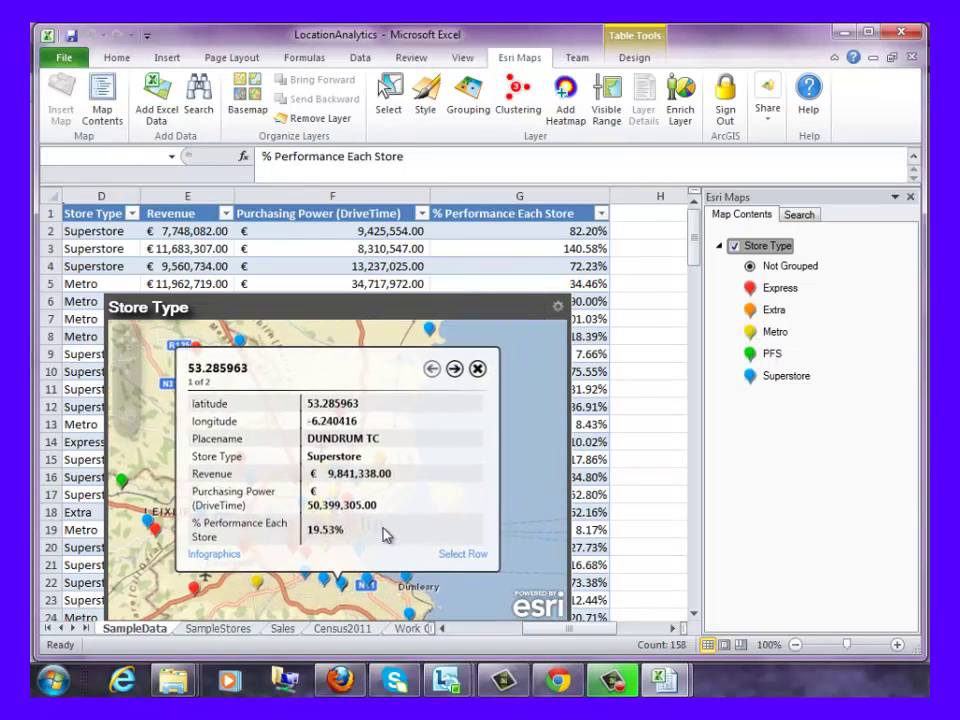
pyautogui.click(456, 557)
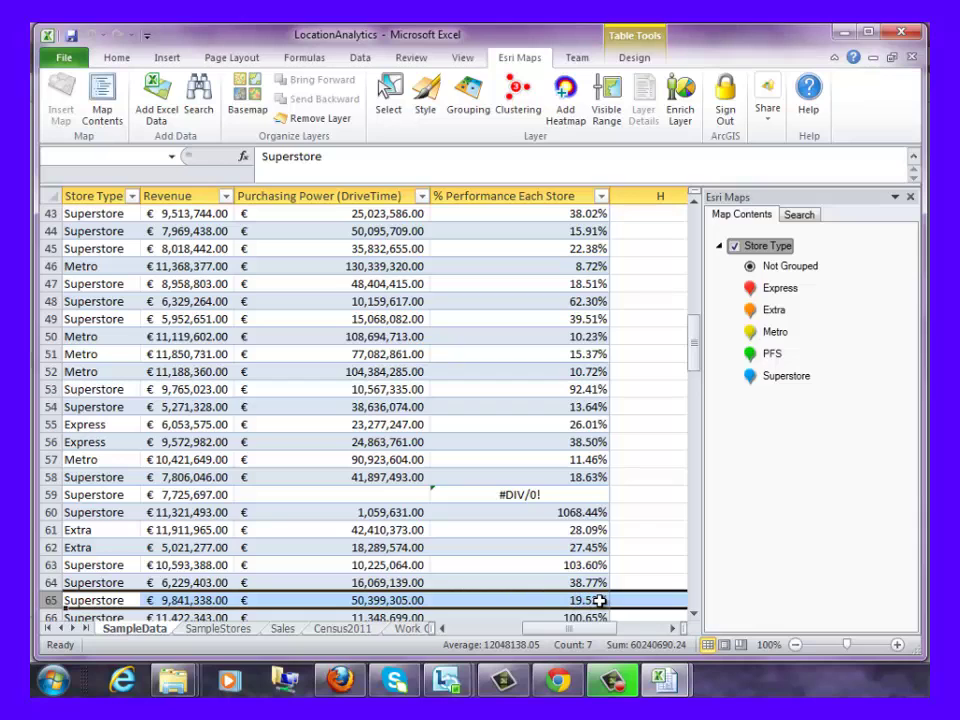
pyautogui.moveTo(594, 634); pyautogui.dragTo(549, 635)
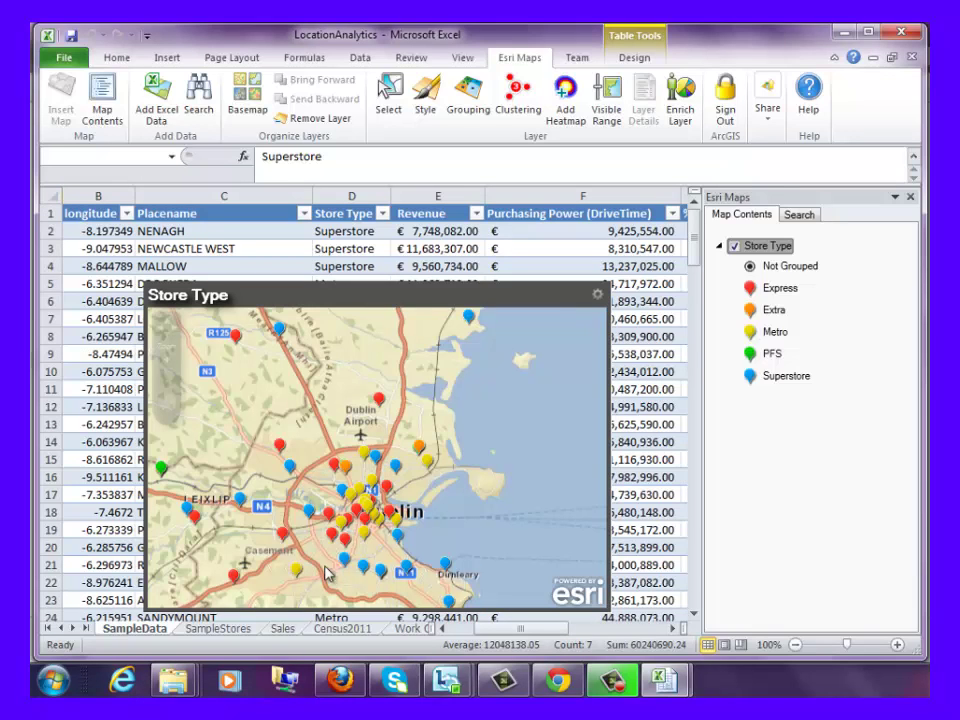
# - Filter the Purchasing Power (DriveTime) column to values greater than 40,000,000
pyautogui.click(672, 216)
pyautogui.moveTo(667, 333)
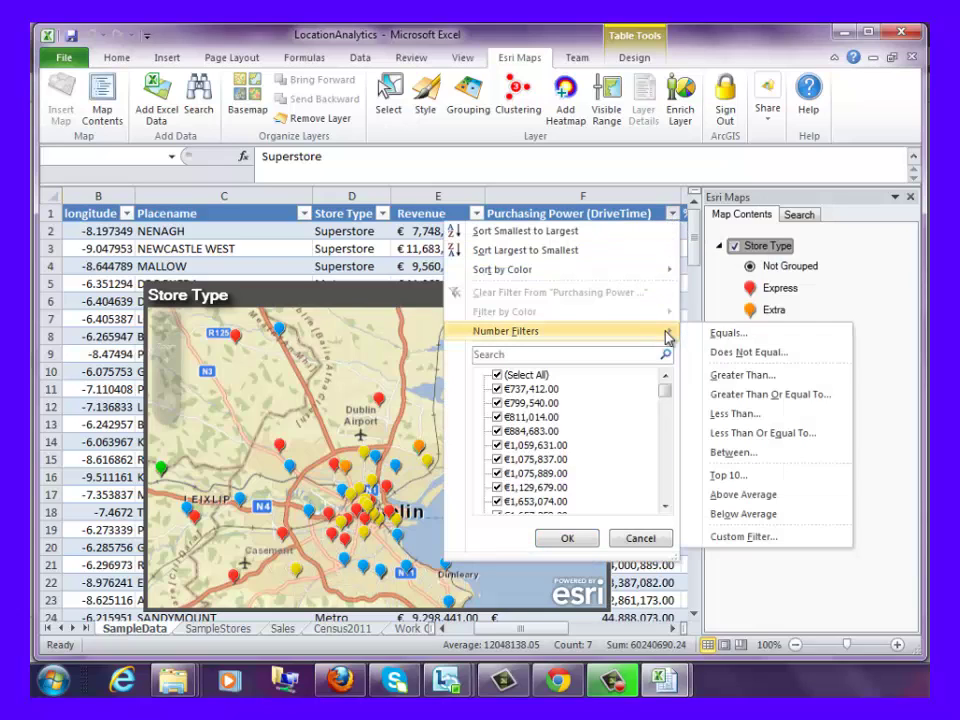
pyautogui.click(740, 376)
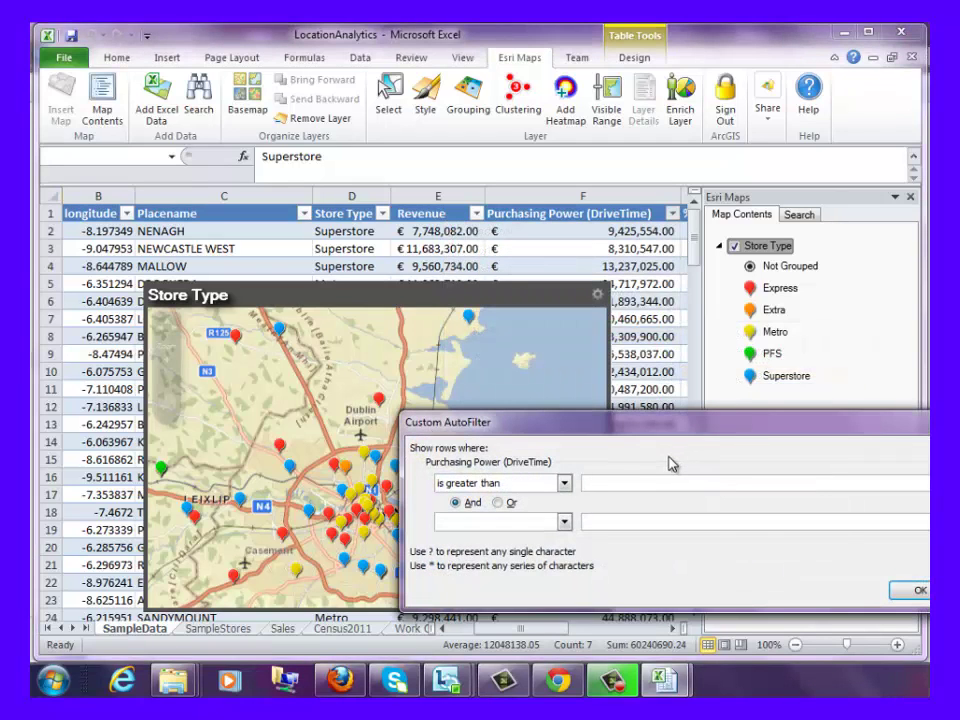
pyautogui.write('40000000')
pyautogui.click(911, 590)
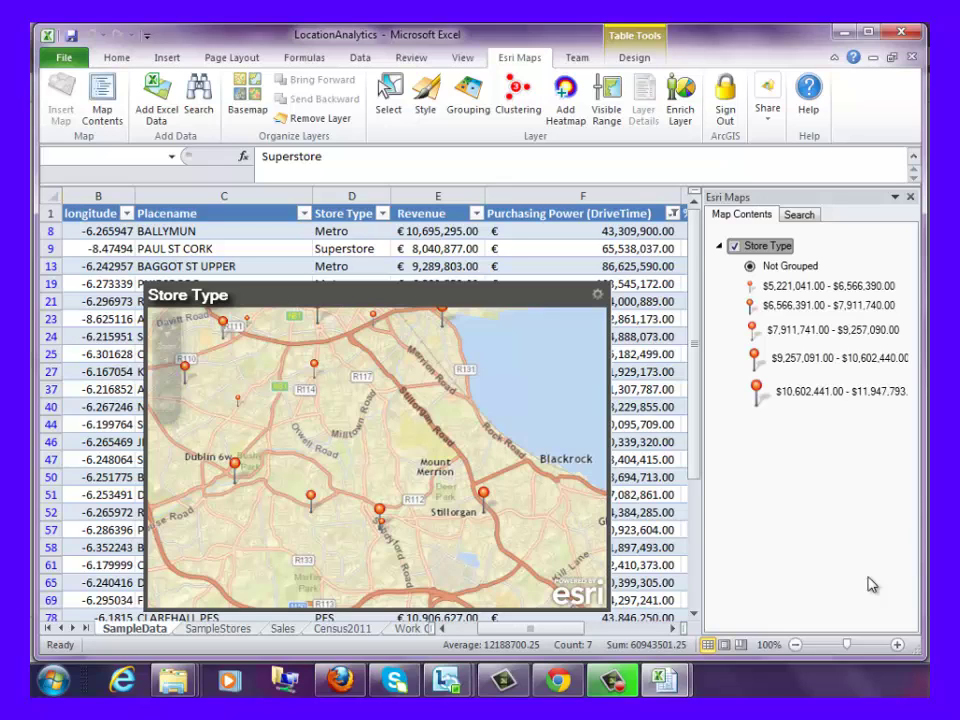
# - Search online map data for Lidl and add the Lidl_Stores_Ireland layer
pyautogui.click(799, 214)
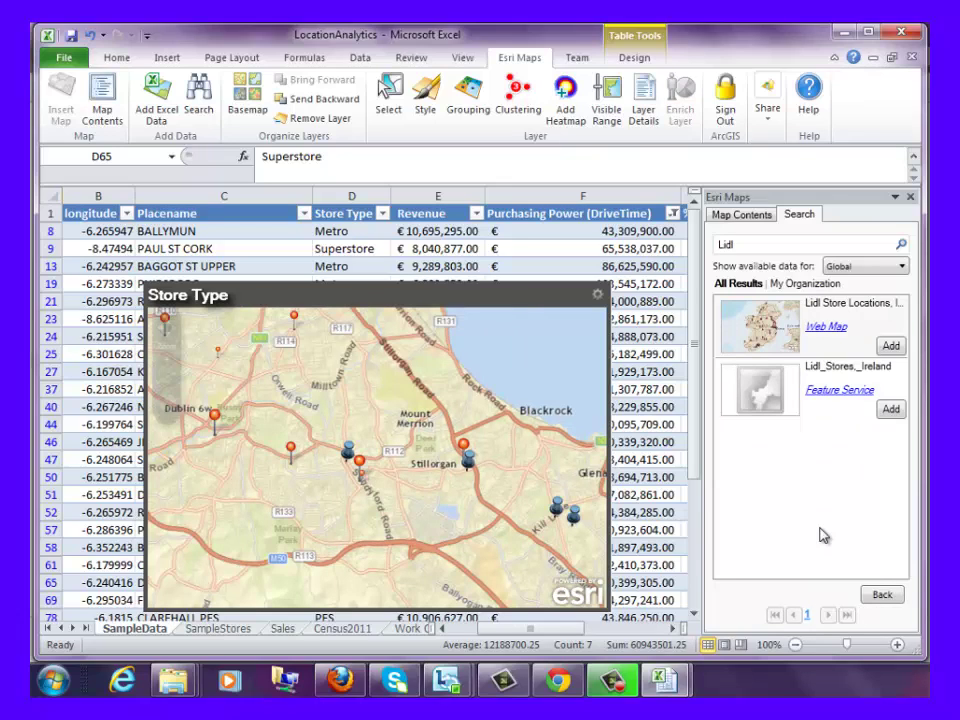
pyautogui.click(891, 409)
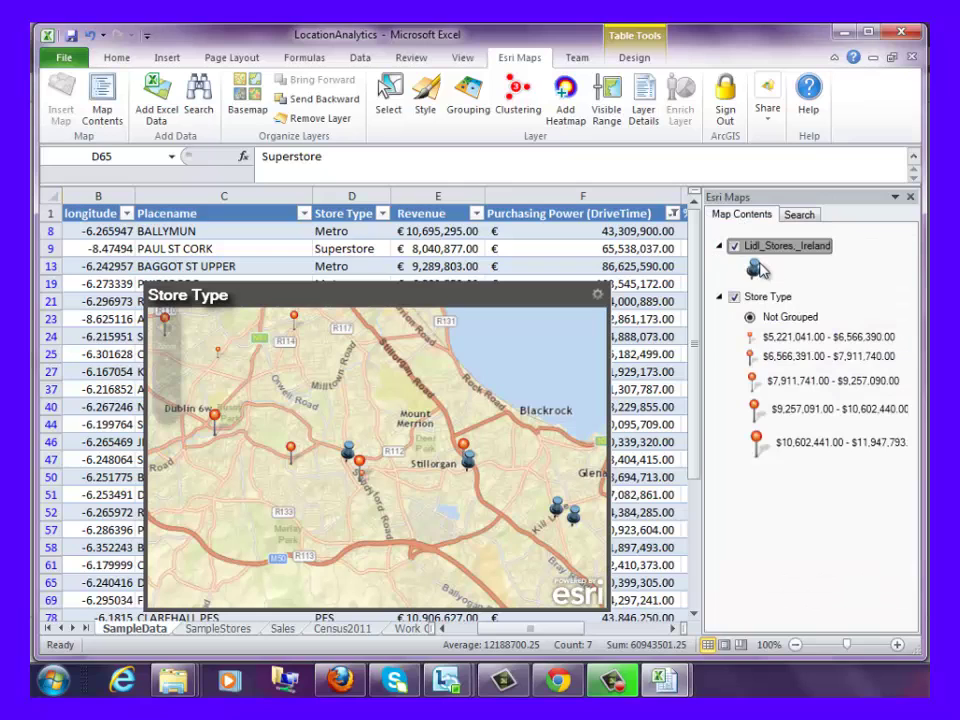
pyautogui.click(469, 464)
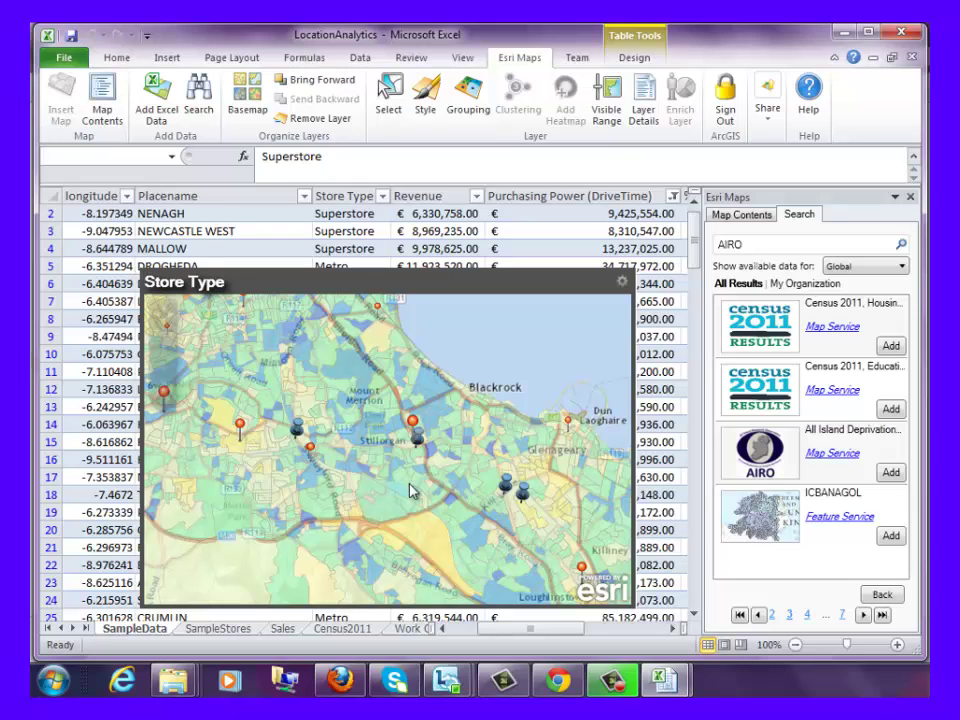
# - View one map area's deprivation details popup, then close it
pyautogui.click(411, 490)
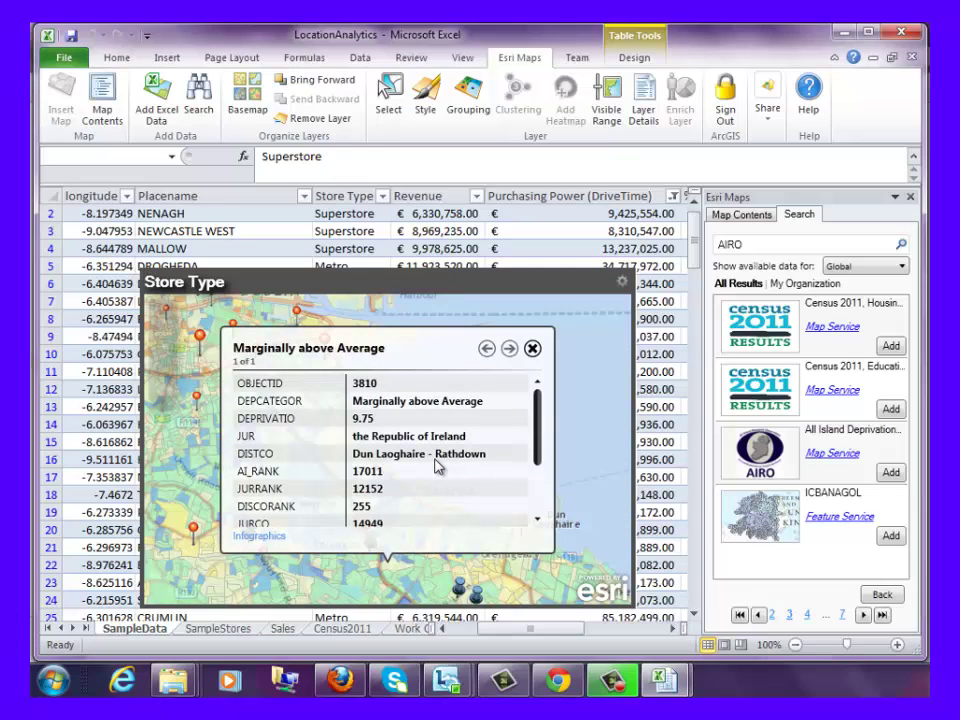
pyautogui.press('Escape')
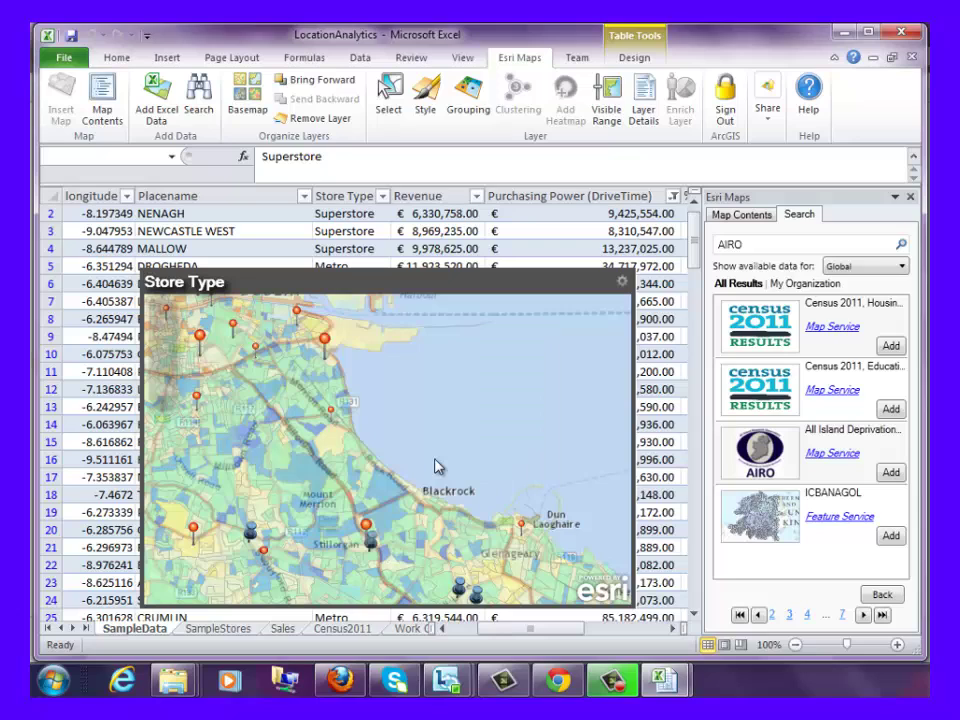